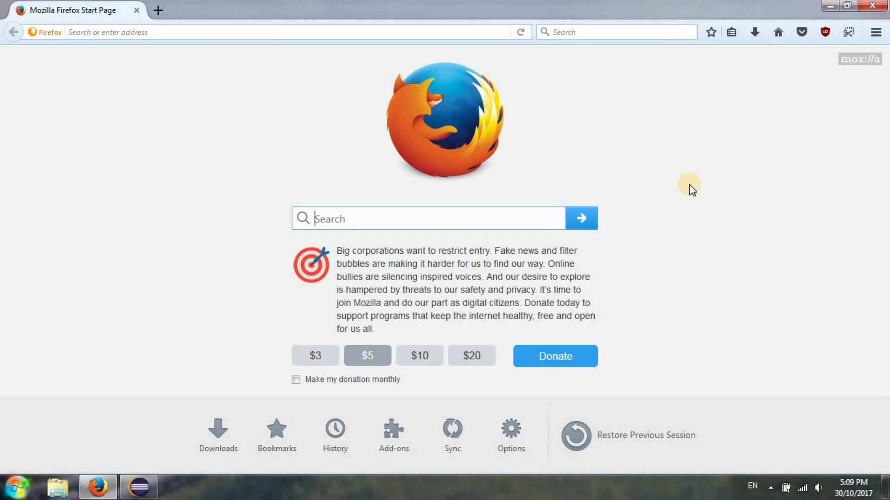
{"action": "type", "text": "fla"}
{"action": "type", "text": "sh"}
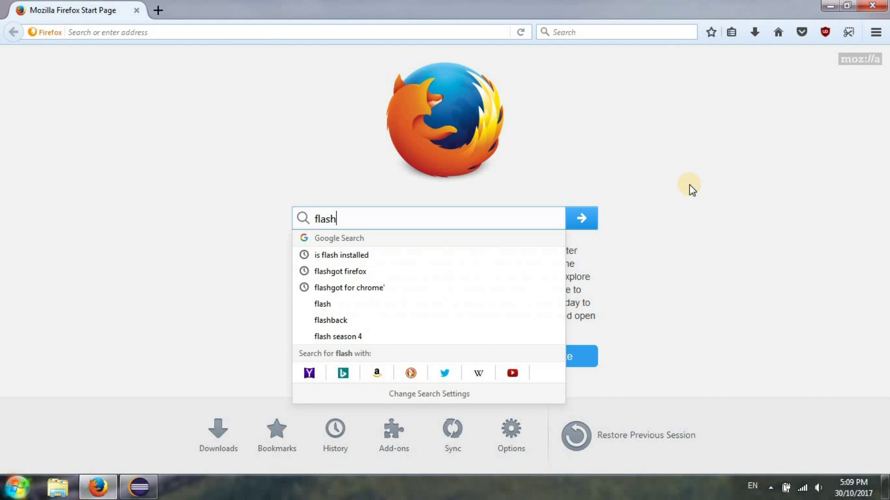
{"action": "type", "text": "go"}
- Search 'flashgot firefox', install FlashGot Mass Downloader, and restart Firefox
{"action": "key", "text": "Down"}
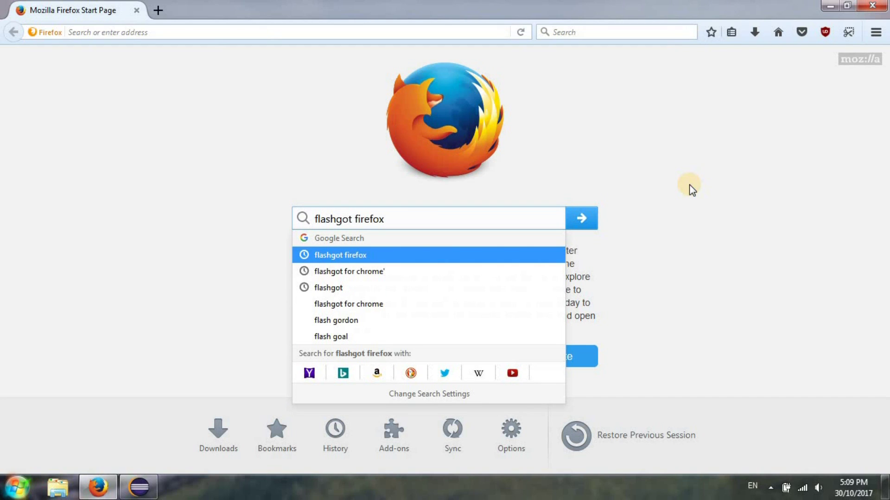
{"action": "key", "text": "Return"}
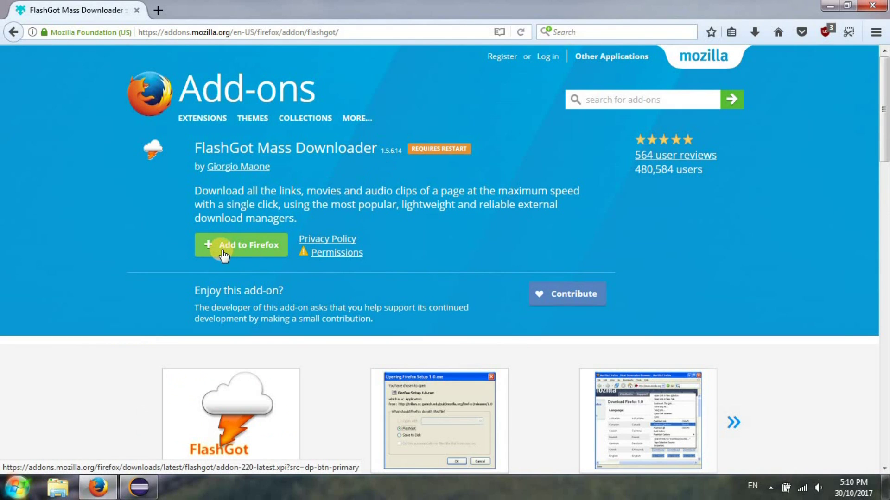
{"action": "left_click", "coordinate": [256, 253]}
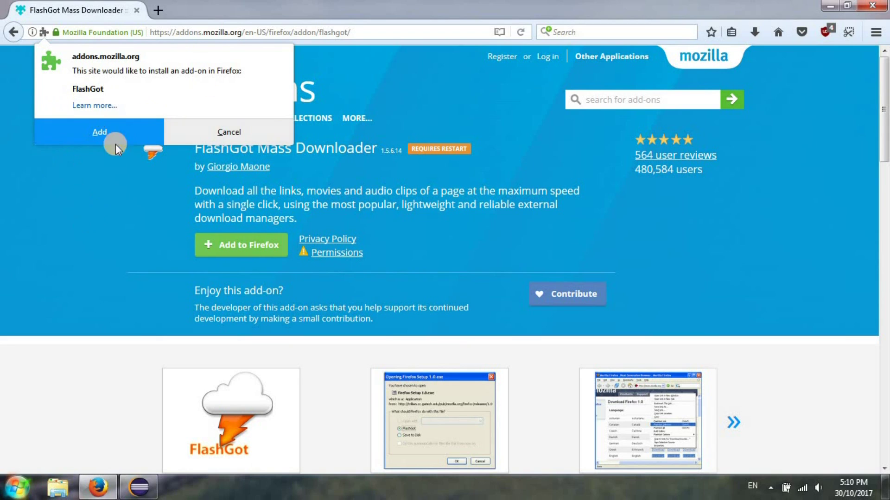
{"action": "left_click", "coordinate": [93, 134]}
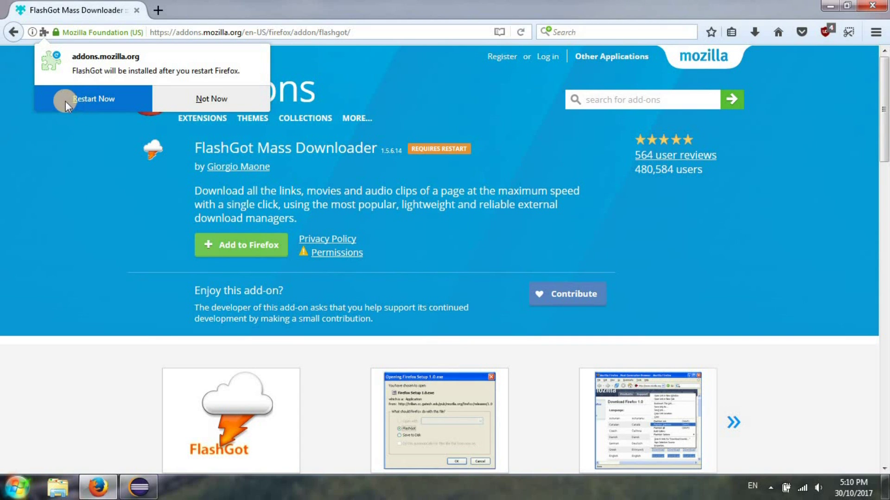
{"action": "left_click", "coordinate": [122, 99]}
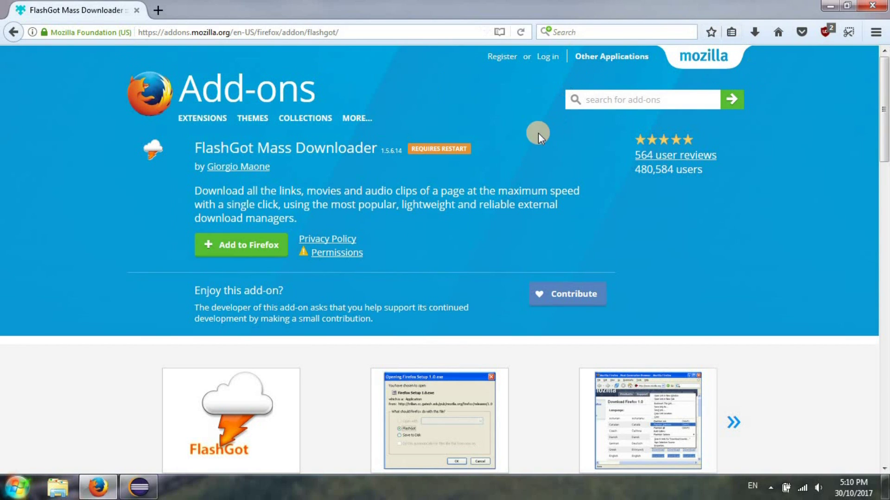
- Check the Add-ons Manager extensions list for FlashGot
{"action": "left_click", "coordinate": [876, 32]}
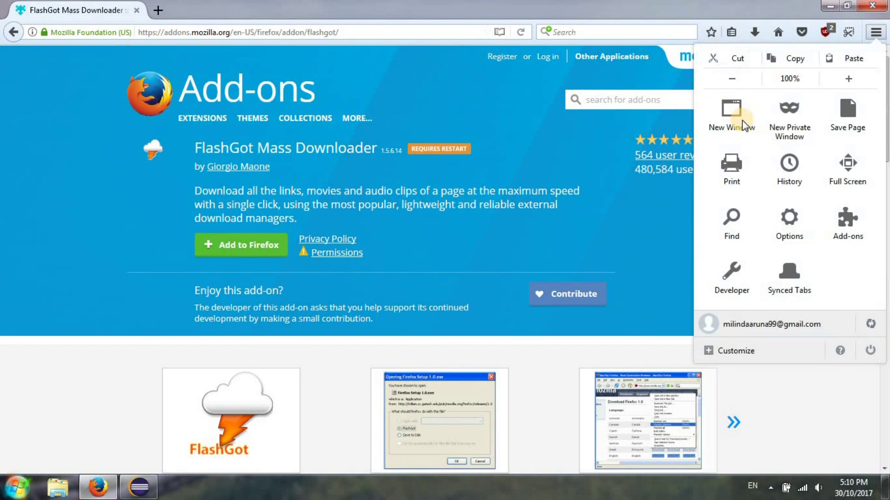
{"action": "left_click", "coordinate": [849, 229]}
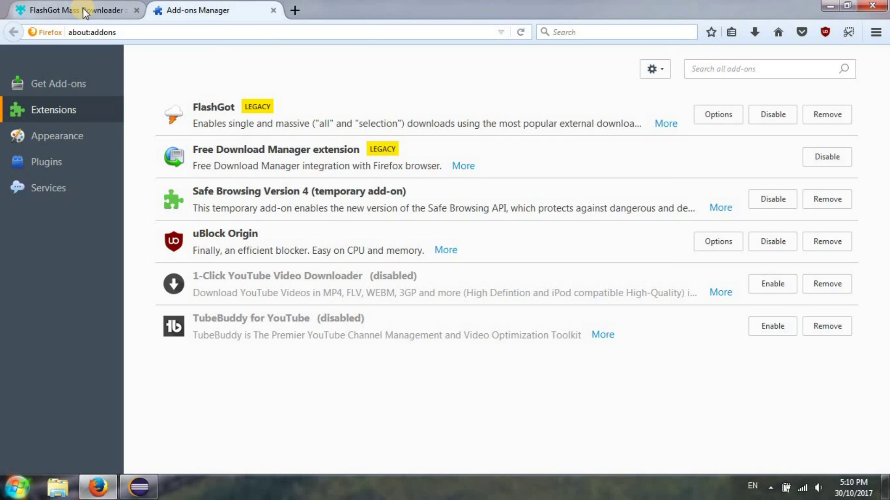
{"action": "left_click", "coordinate": [593, 35]}
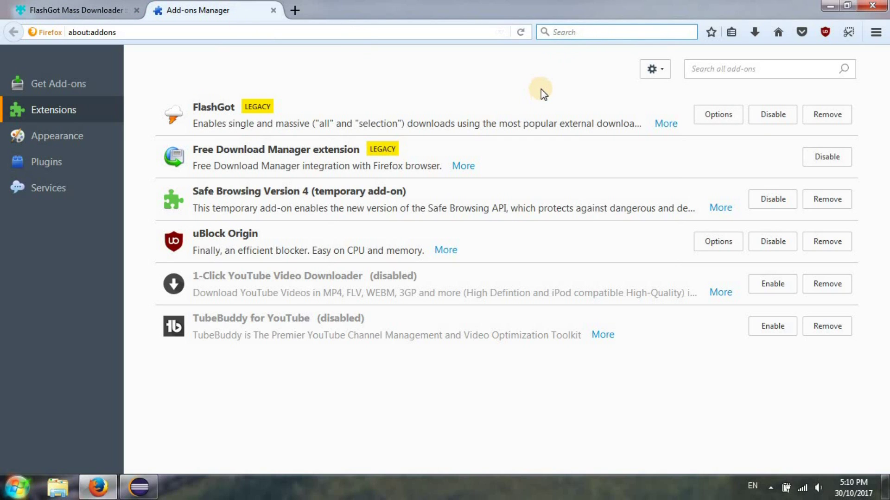
{"action": "type", "text": "goo"}
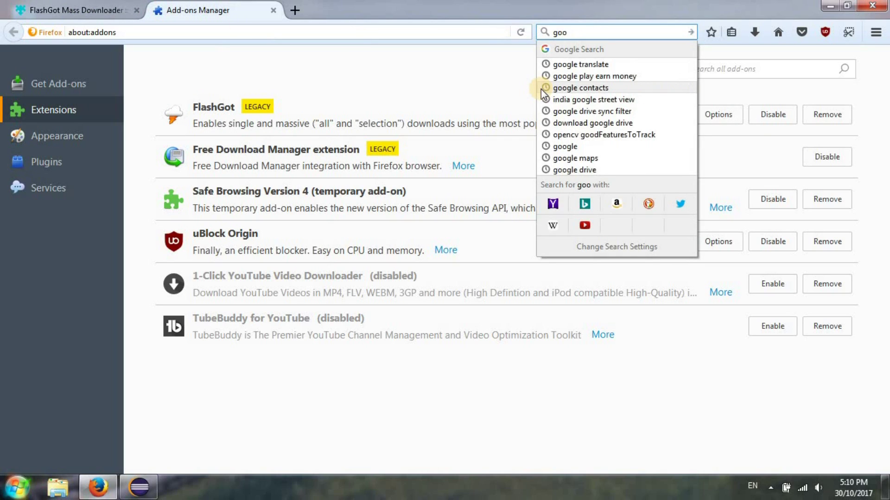
{"action": "type", "text": "gle"}
- Search 'google translate' and go to translate.google.com for English-to-Spanish translation
{"action": "left_click", "coordinate": [584, 64]}
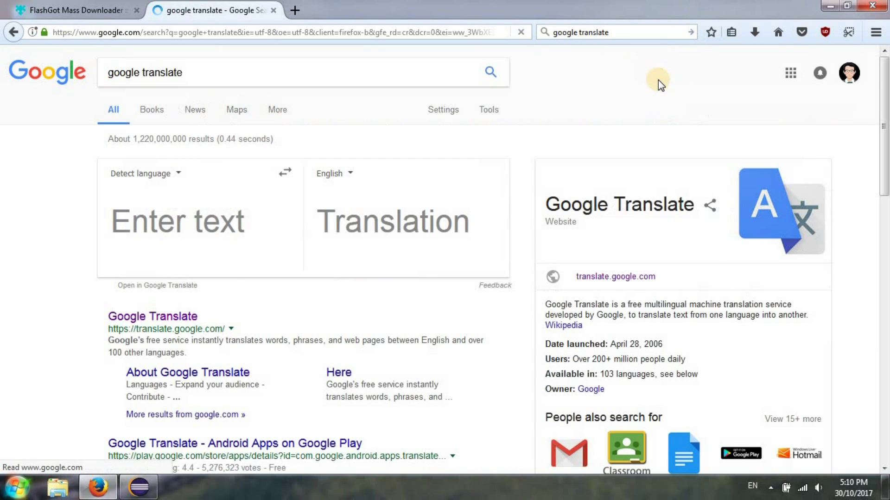
{"action": "left_click", "coordinate": [175, 317]}
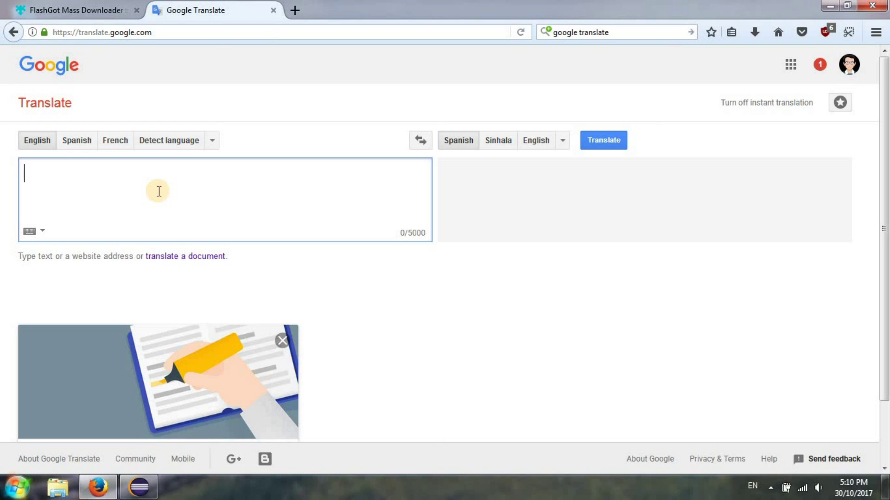
{"action": "type", "text": "This is"}
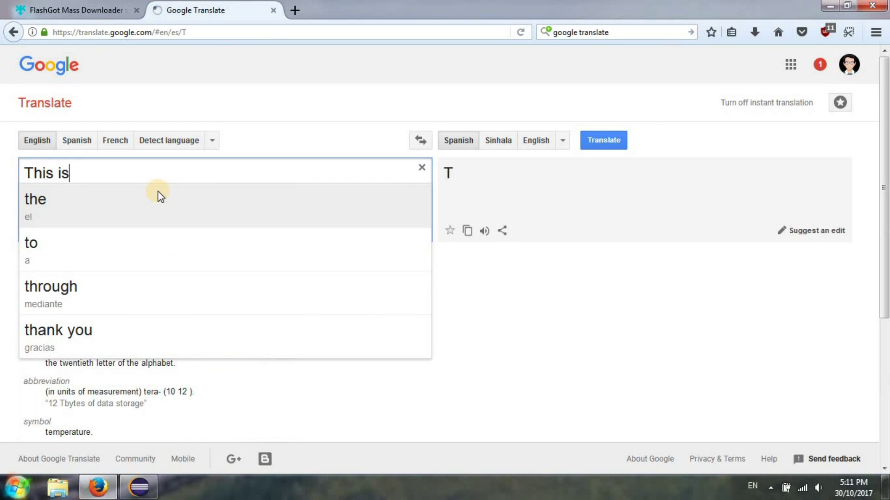
{"action": "type", "text": " a "}
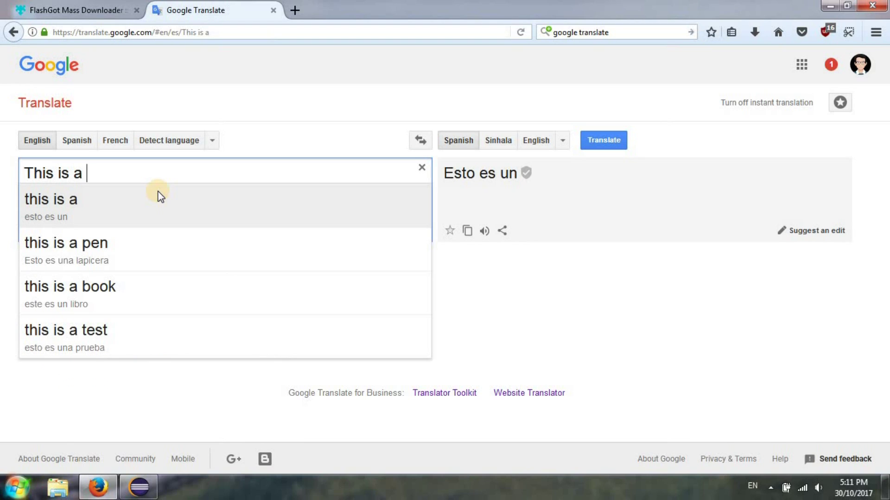
{"action": "type", "text": "voice "}
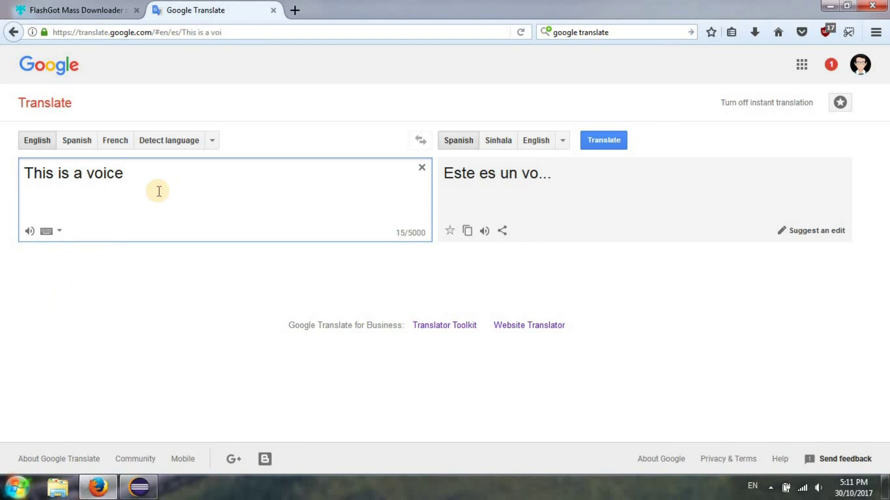
{"action": "type", "text": "generat"}
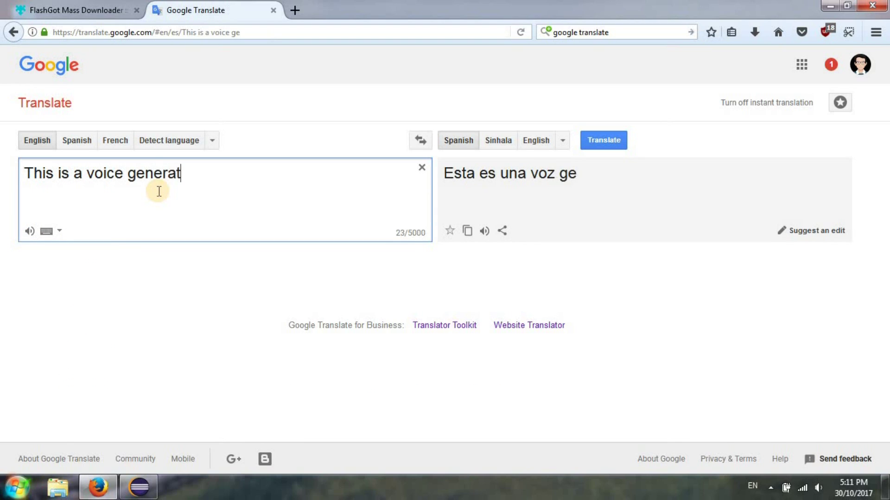
{"action": "type", "text": "ed by goog"}
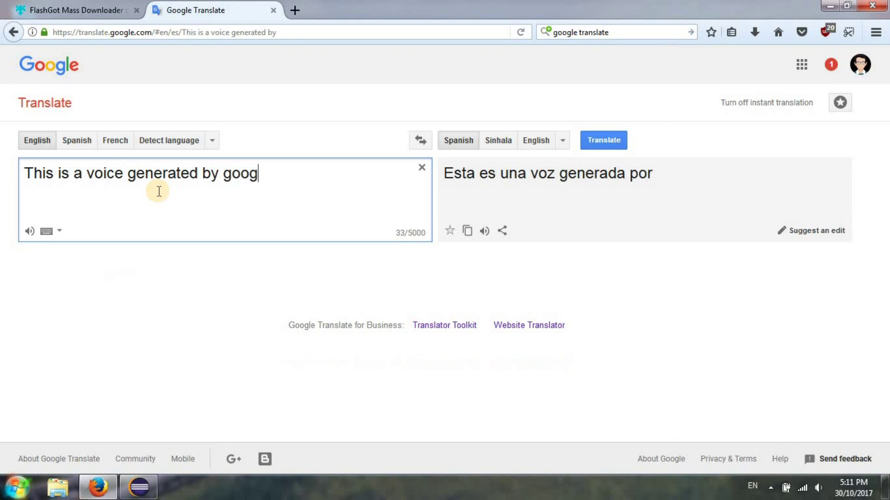
{"action": "type", "text": "le transla"}
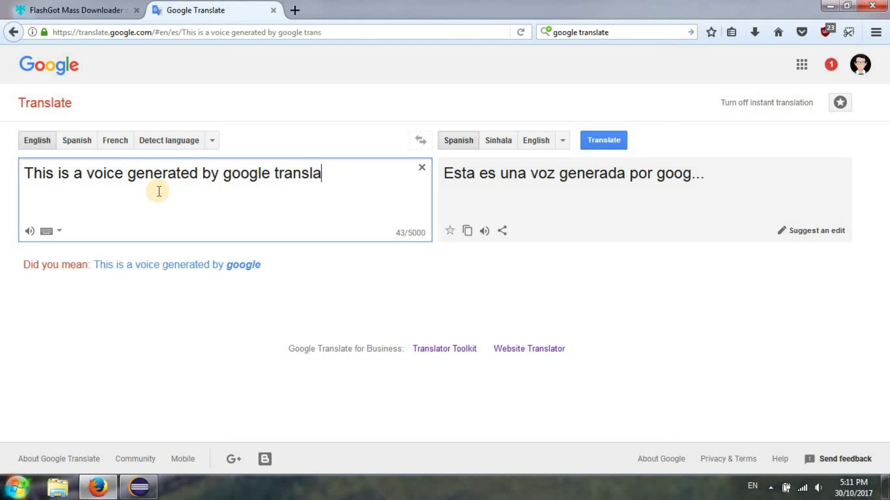
{"action": "type", "text": "tor"}
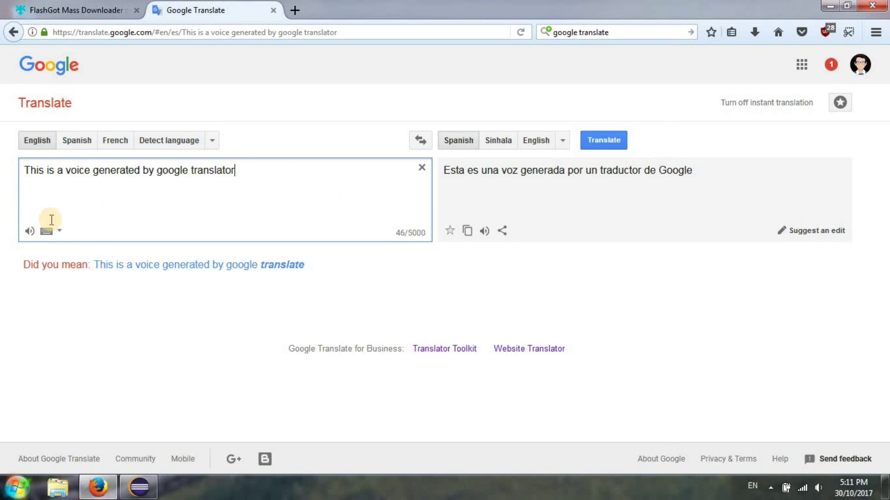
- Save the spoken English sentence to audioTestvoice via FlashGot, then minimize Firefox
{"action": "left_click", "coordinate": [29, 232]}
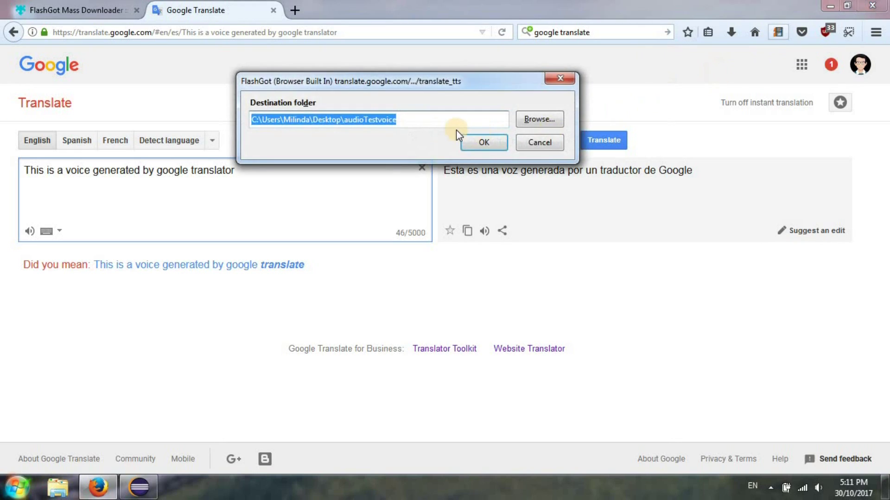
{"action": "left_click", "coordinate": [407, 122]}
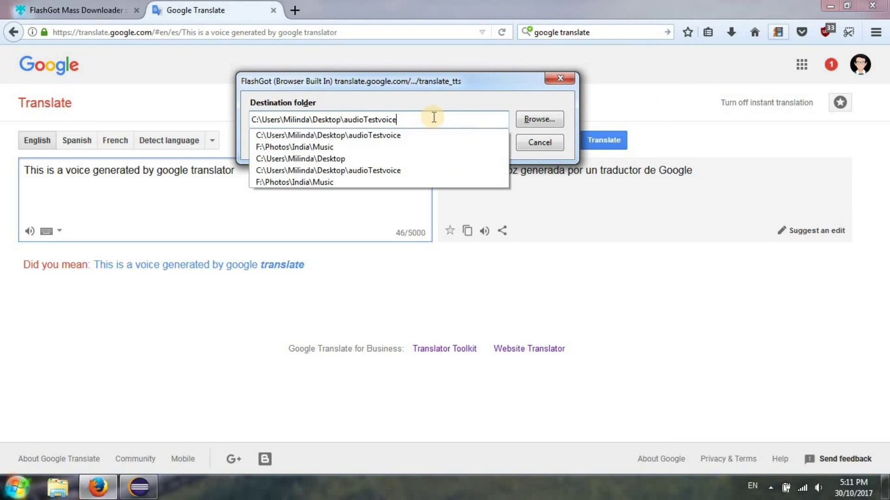
{"action": "left_click", "coordinate": [459, 98]}
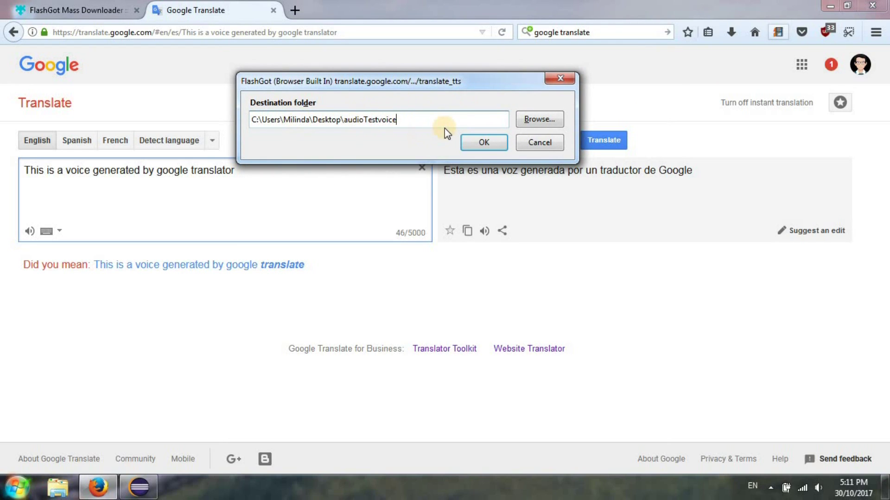
{"action": "left_click", "coordinate": [484, 142]}
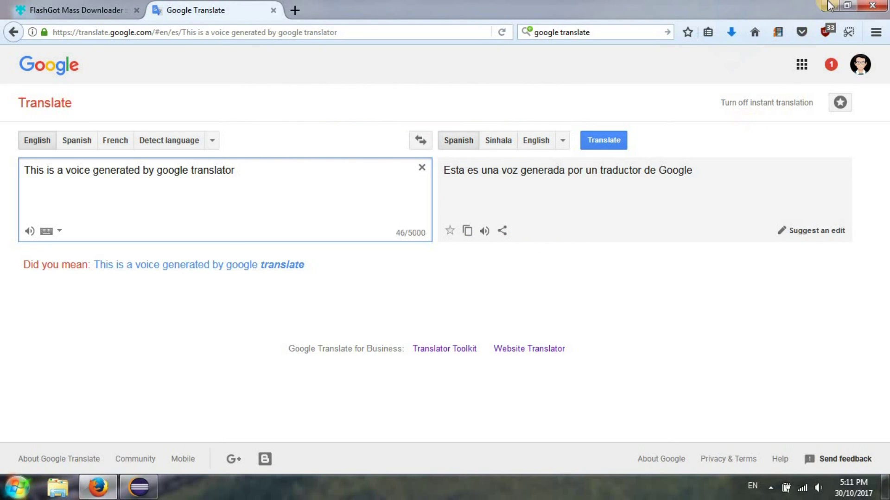
{"action": "left_click", "coordinate": [831, 5]}
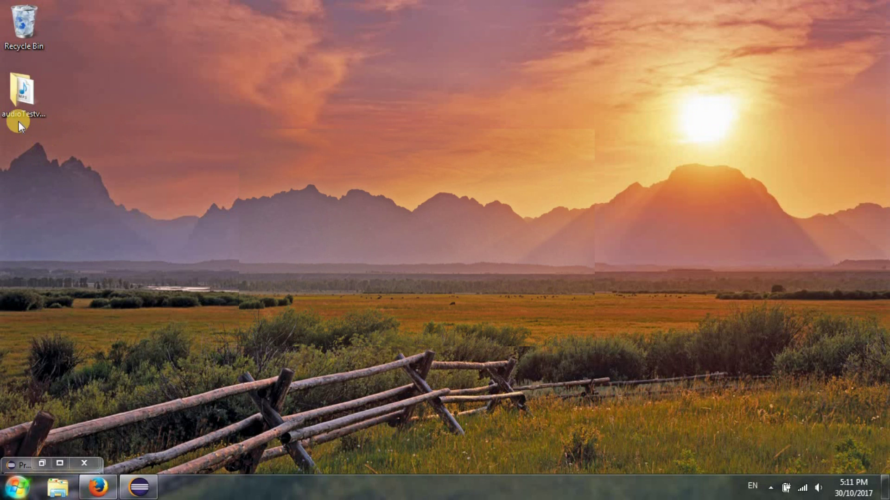
- Play __translate_tts.mp3 from the audioTestvoice desktop folder, then restore Firefox
{"action": "double_click", "coordinate": [26, 92]}
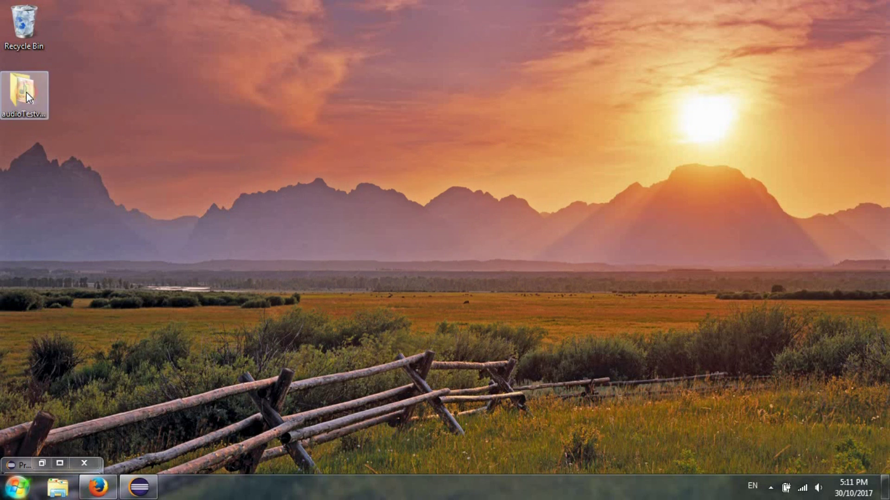
{"action": "left_click", "coordinate": [291, 133]}
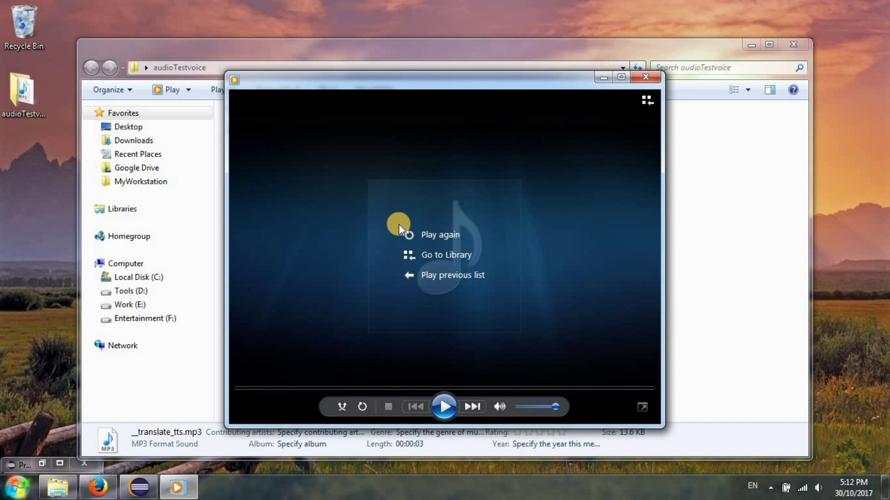
{"action": "left_click", "coordinate": [651, 78]}
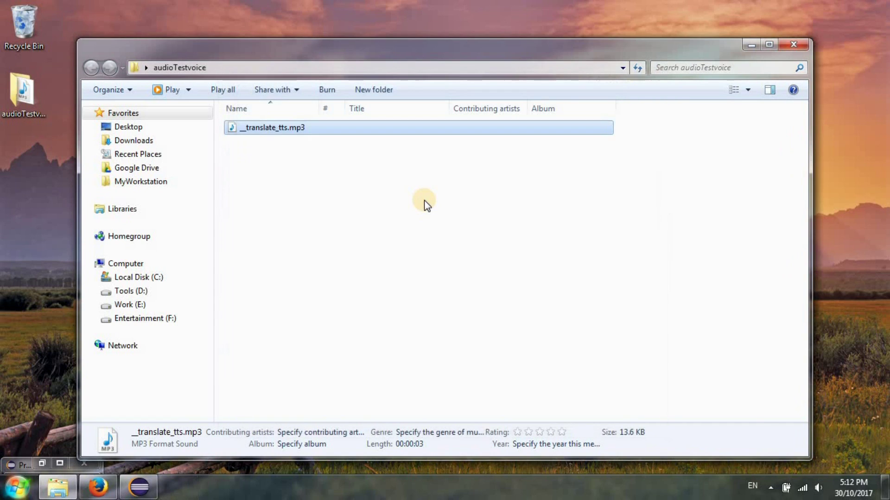
{"action": "left_click", "coordinate": [425, 200]}
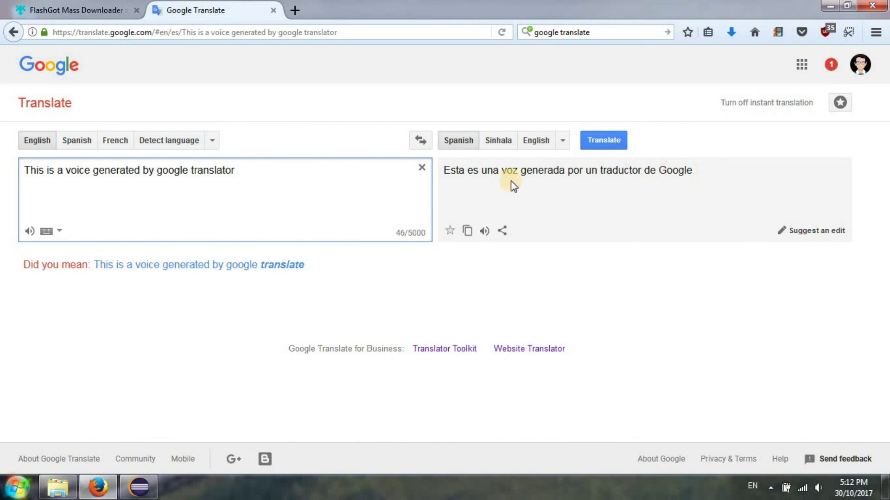
- Play the Spanish translation aloud and download the captured audio through FlashGot
{"action": "left_click", "coordinate": [481, 231]}
{"action": "left_click", "coordinate": [484, 231]}
{"action": "left_click", "coordinate": [779, 32]}
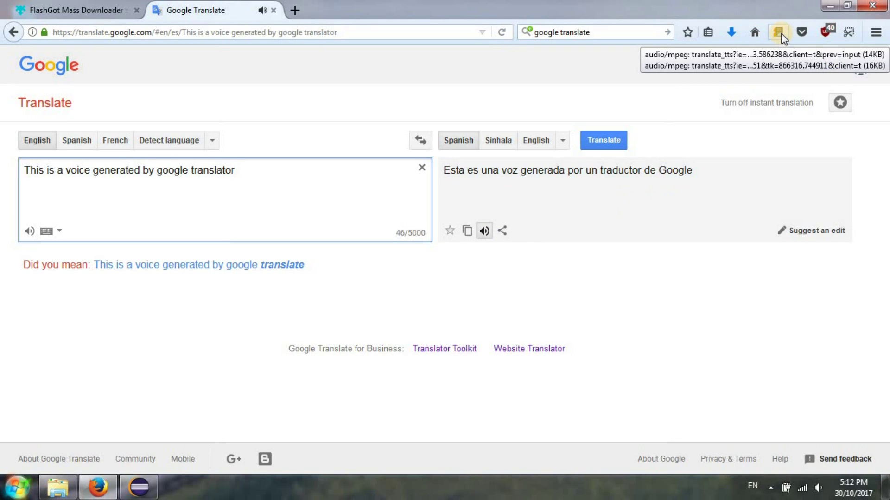
{"action": "left_click", "coordinate": [779, 33]}
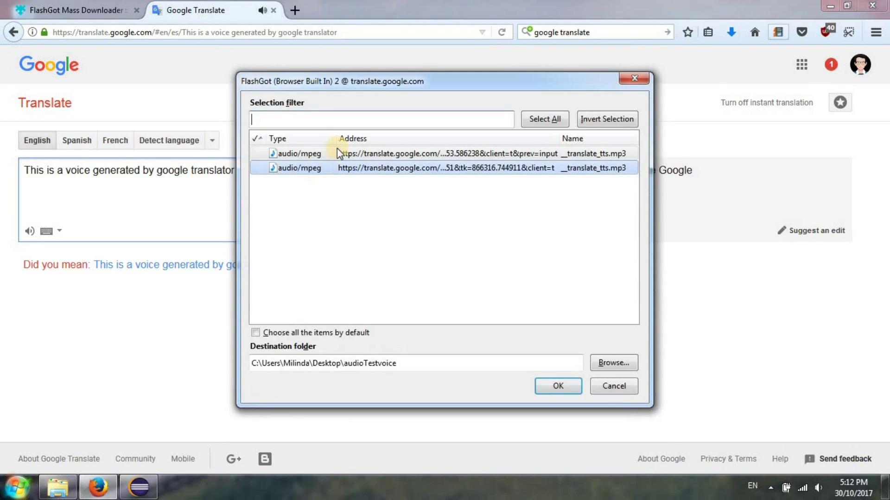
{"action": "left_click_drag", "start_coordinate": [481, 81], "coordinate": [537, 41]}
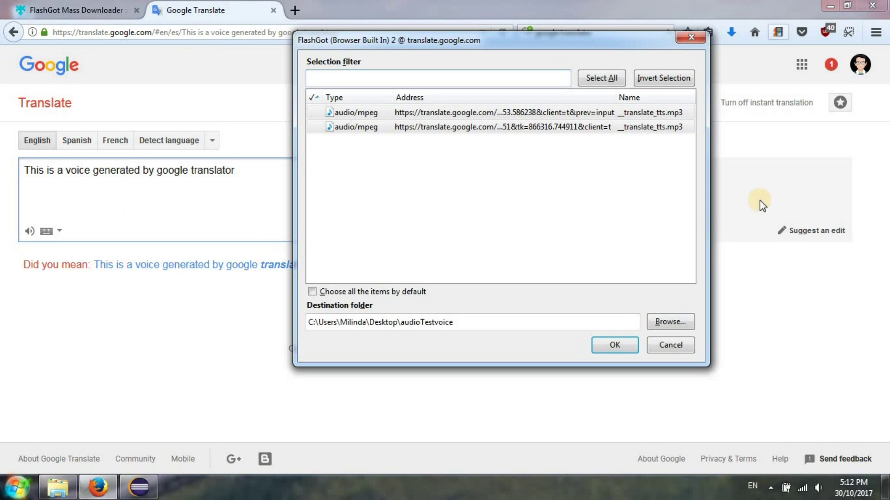
{"action": "mouse_move", "coordinate": [410, 79]}
{"action": "left_mouse_down"}
{"action": "mouse_move", "coordinate": [238, 83]}
{"action": "mouse_move", "coordinate": [521, 56]}
{"action": "left_mouse_up"}
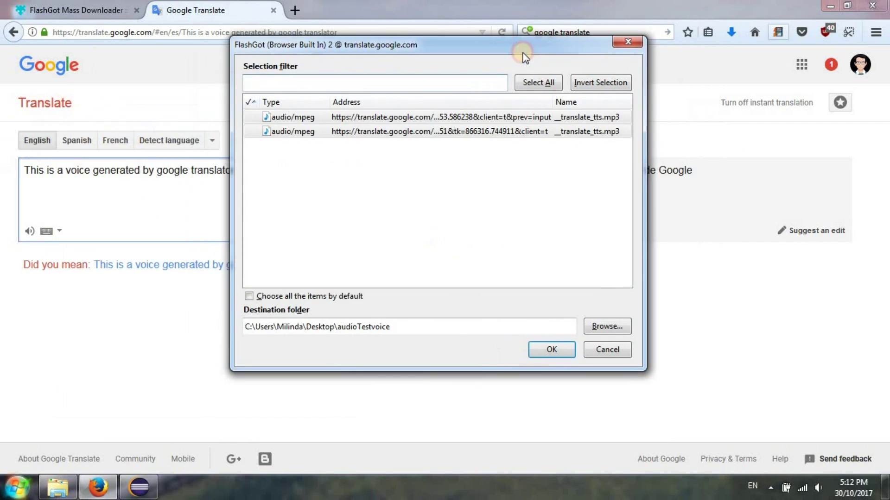
{"action": "left_click", "coordinate": [562, 349]}
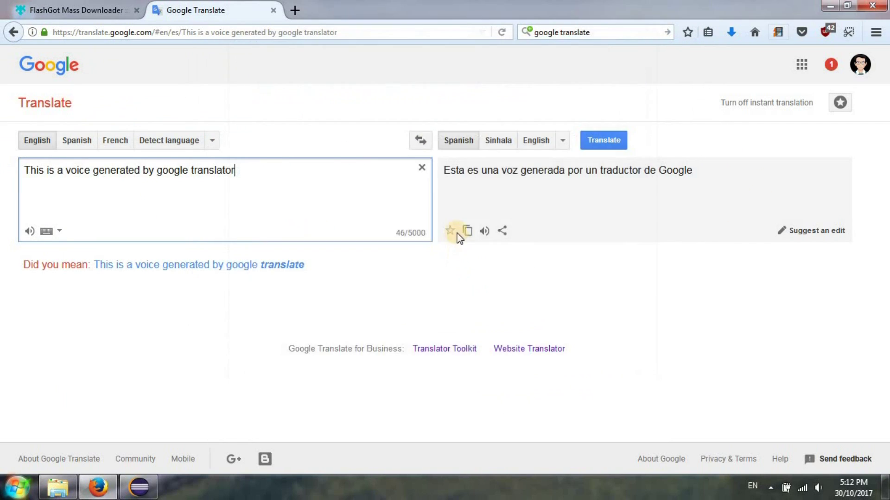
- Select both captured audio/mpeg clips in FlashGot and download them to audioTestvoice
{"action": "left_click", "coordinate": [58, 486]}
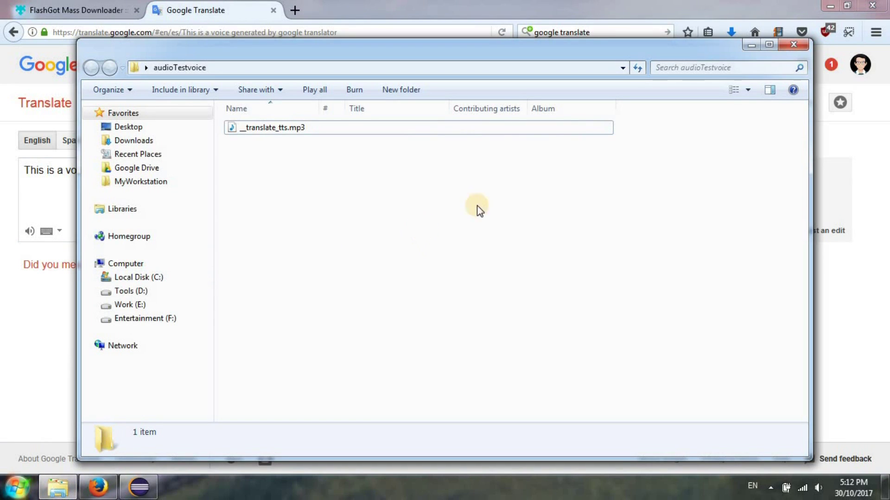
{"action": "left_click", "coordinate": [752, 46]}
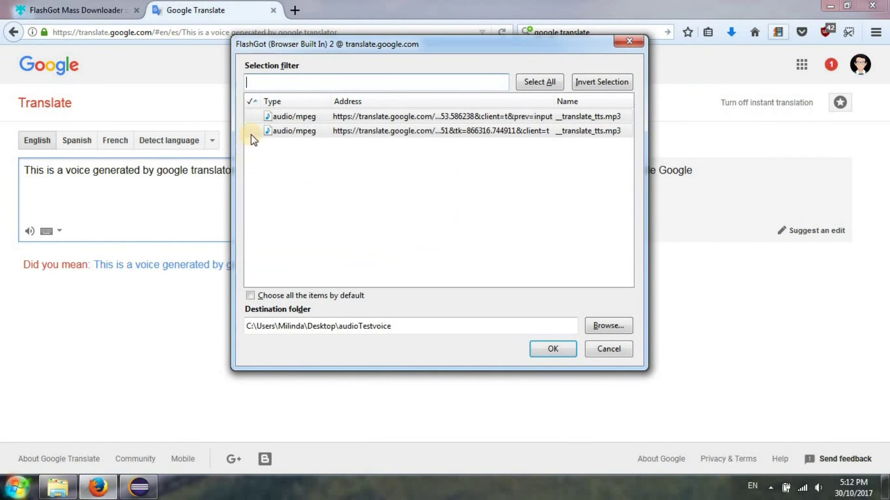
{"action": "left_click", "coordinate": [254, 116]}
{"action": "left_click", "coordinate": [252, 130]}
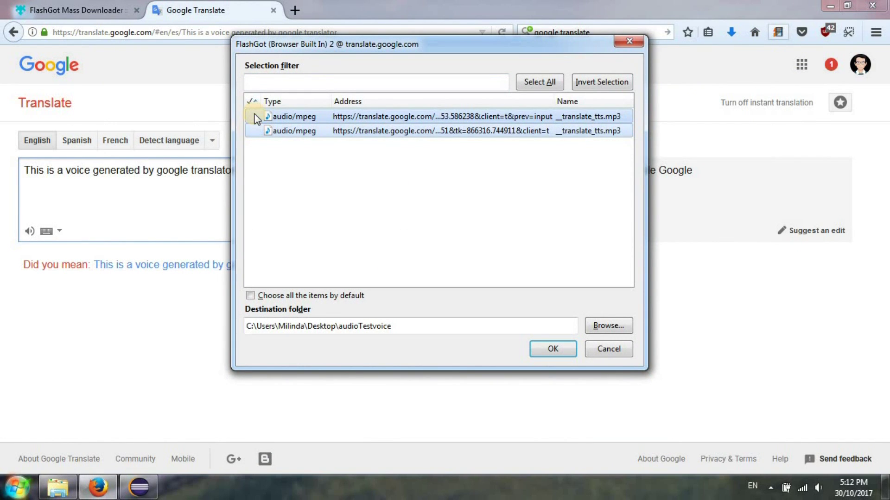
{"action": "left_click", "coordinate": [546, 81]}
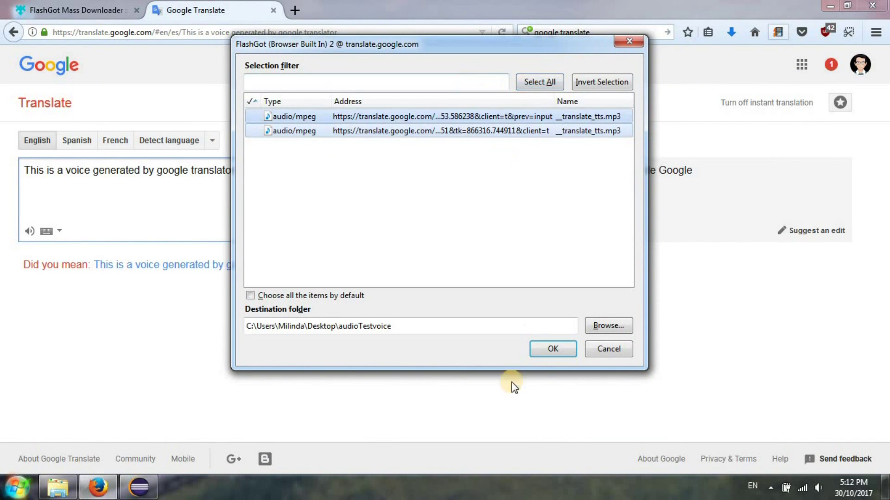
{"action": "left_click", "coordinate": [557, 352]}
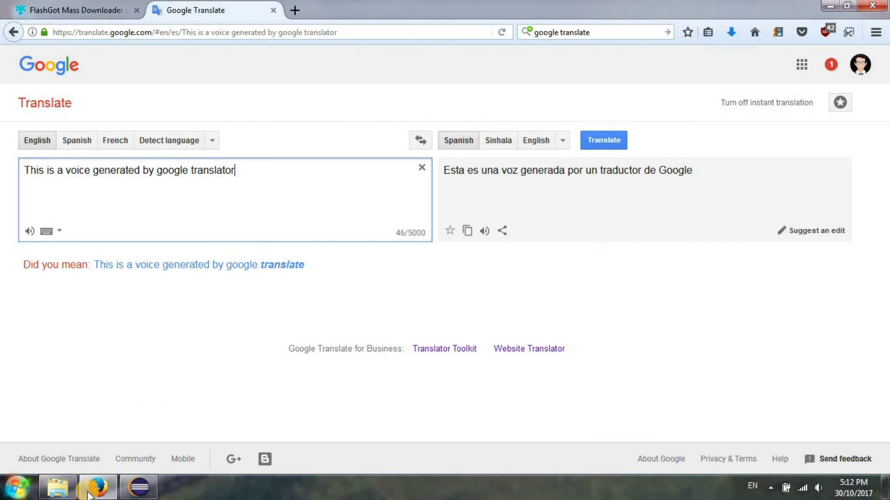
- Play __translate_tts(1).mp3 and __translate_tts(2).mp3 from audioTestvoice, then return to Google Translate
{"action": "left_click", "coordinate": [58, 487]}
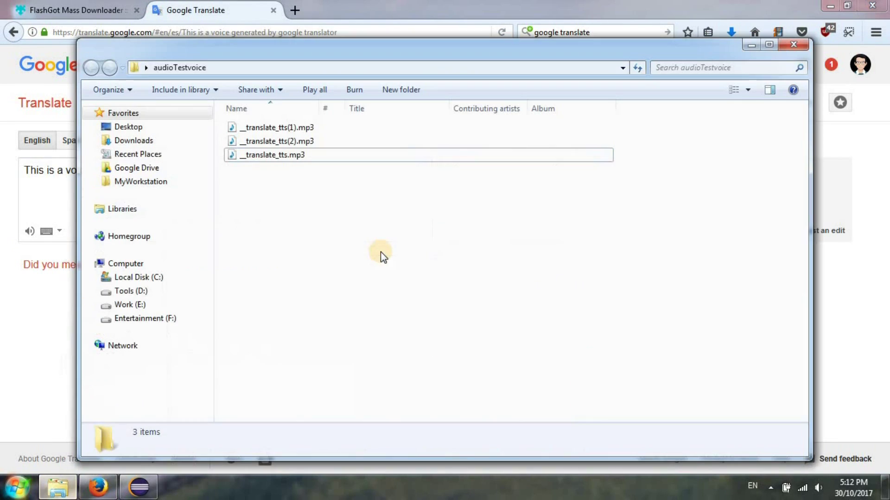
{"action": "double_click", "coordinate": [316, 131]}
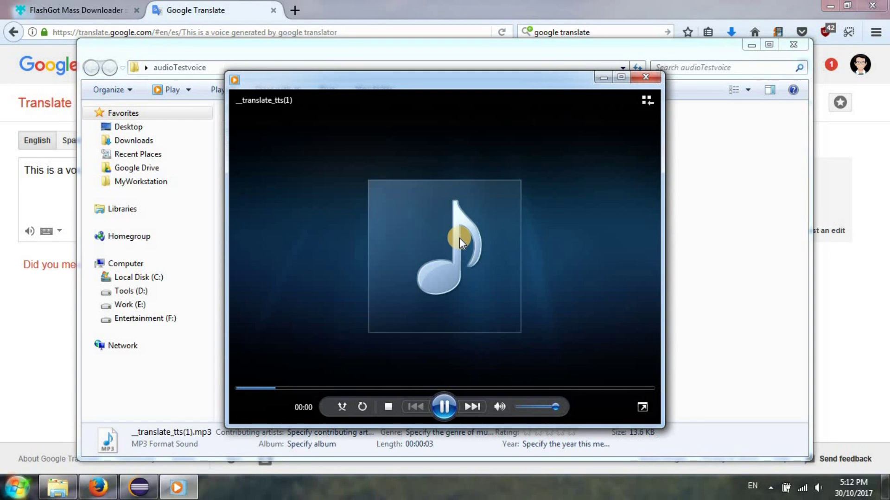
{"action": "left_click_drag", "start_coordinate": [429, 75], "coordinate": [572, 61]}
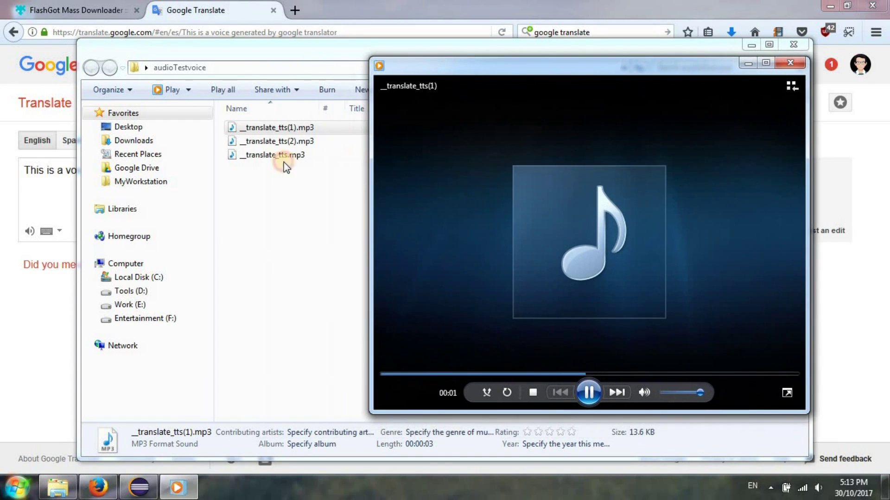
{"action": "left_click", "coordinate": [250, 144]}
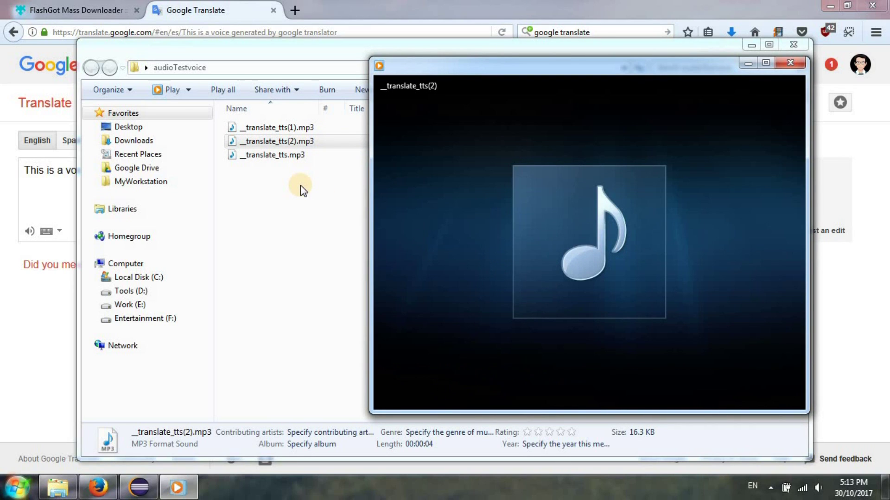
{"action": "left_click", "coordinate": [792, 63]}
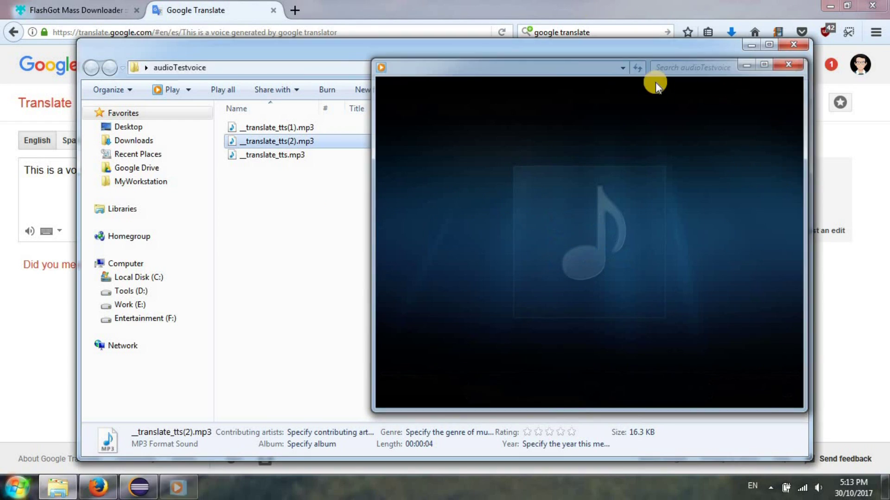
{"action": "left_click", "coordinate": [580, 6]}
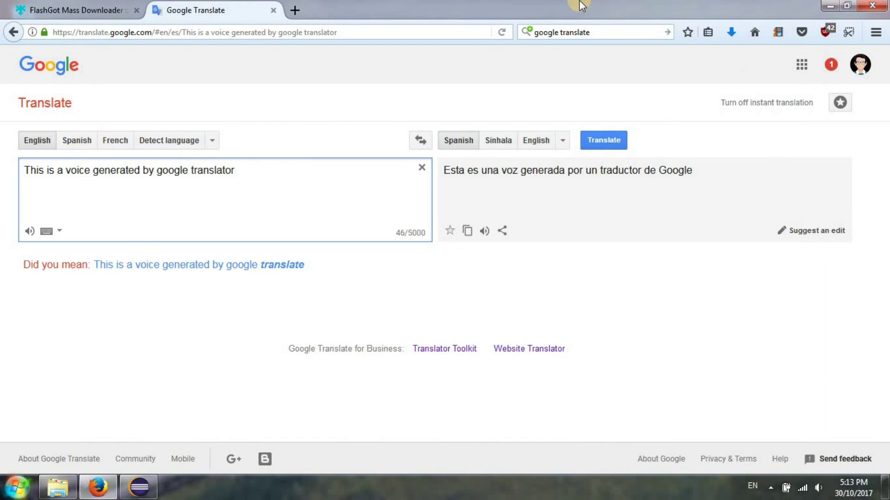